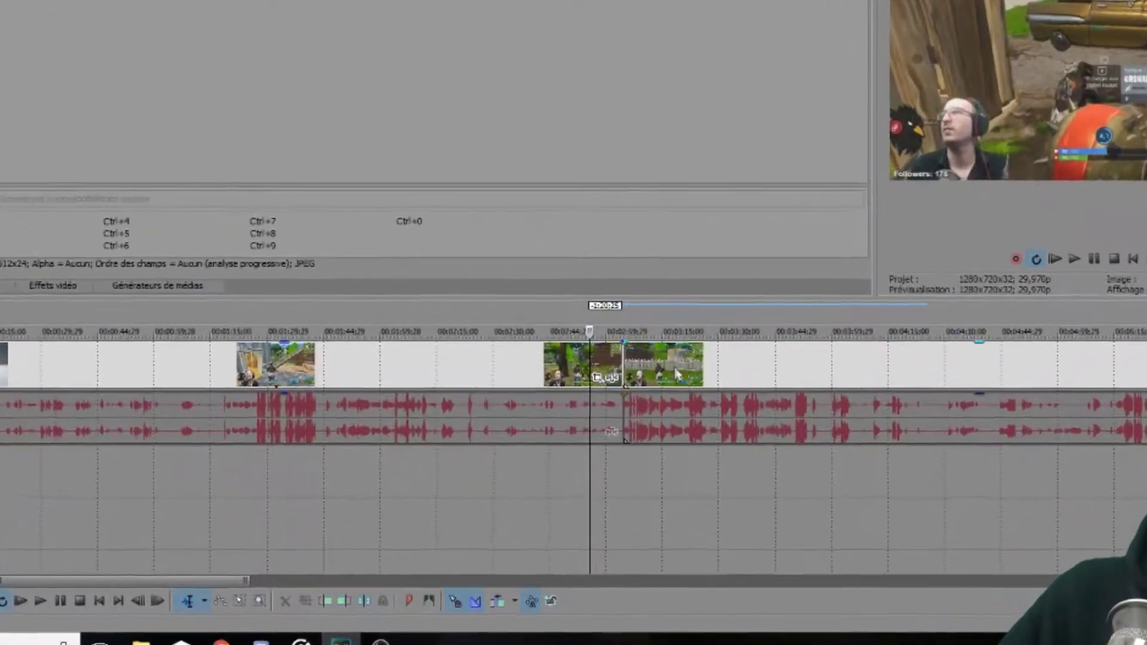
# - Slide the second gameplay clip back over the end of the first one to create a crossfade lasting 2:09
pyautogui.click(669, 430)
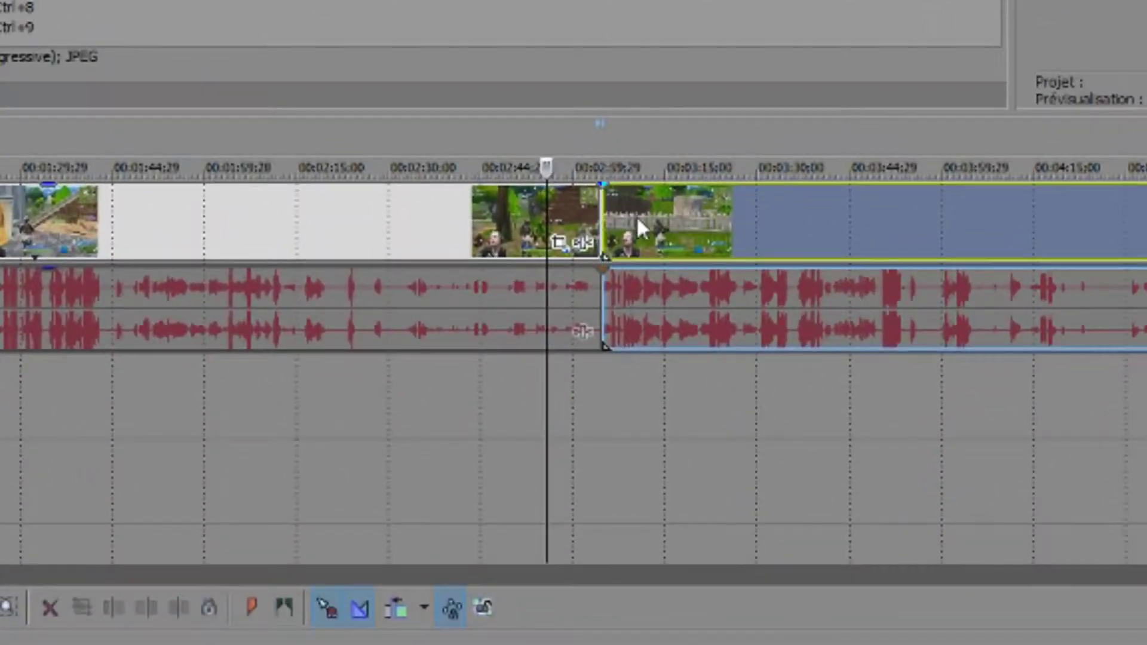
pyautogui.moveTo(637, 219); pyautogui.dragTo(611, 327)
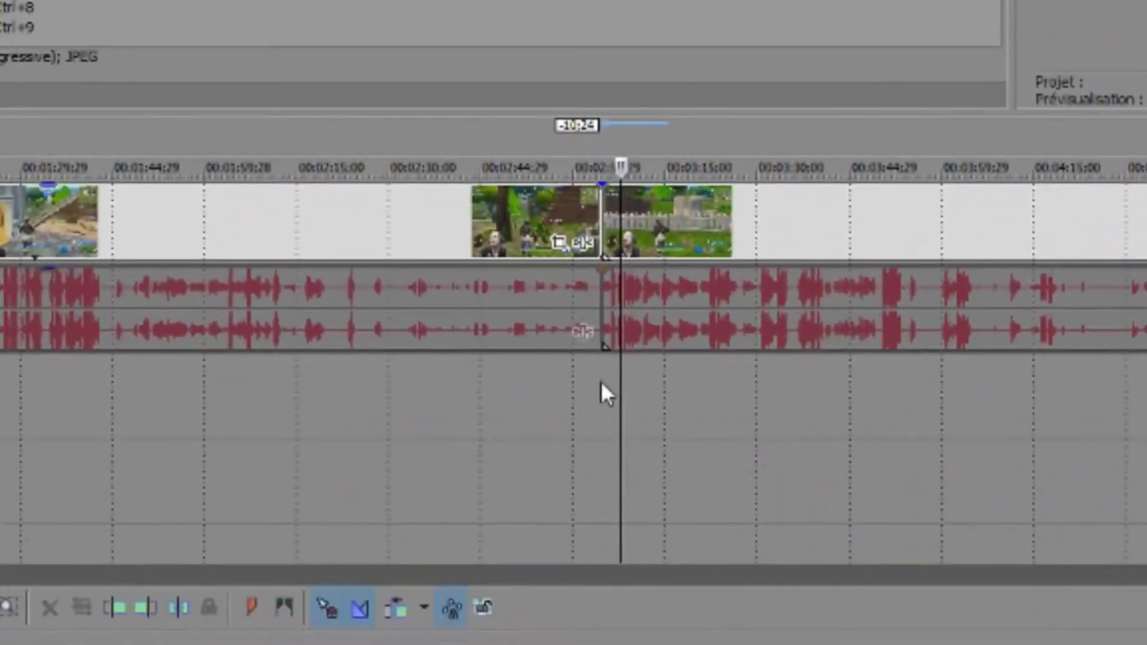
pyautogui.click(601, 379)
pyautogui.moveTo(755, 217); pyautogui.dragTo(702, 214)
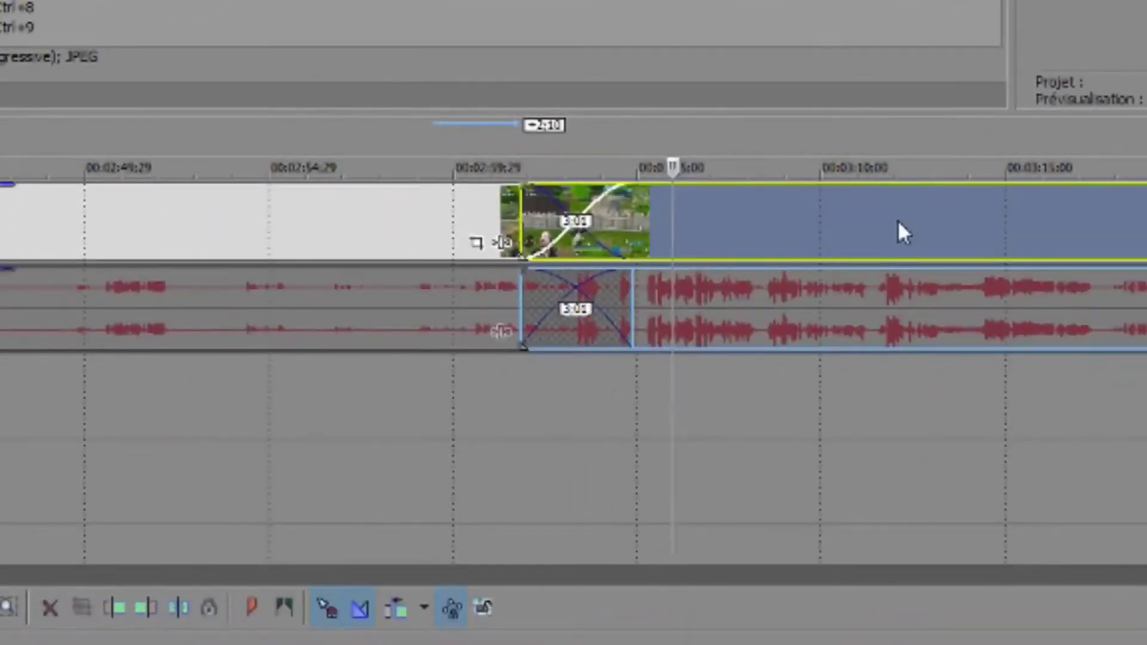
pyautogui.moveTo(901, 232); pyautogui.dragTo(668, 229)
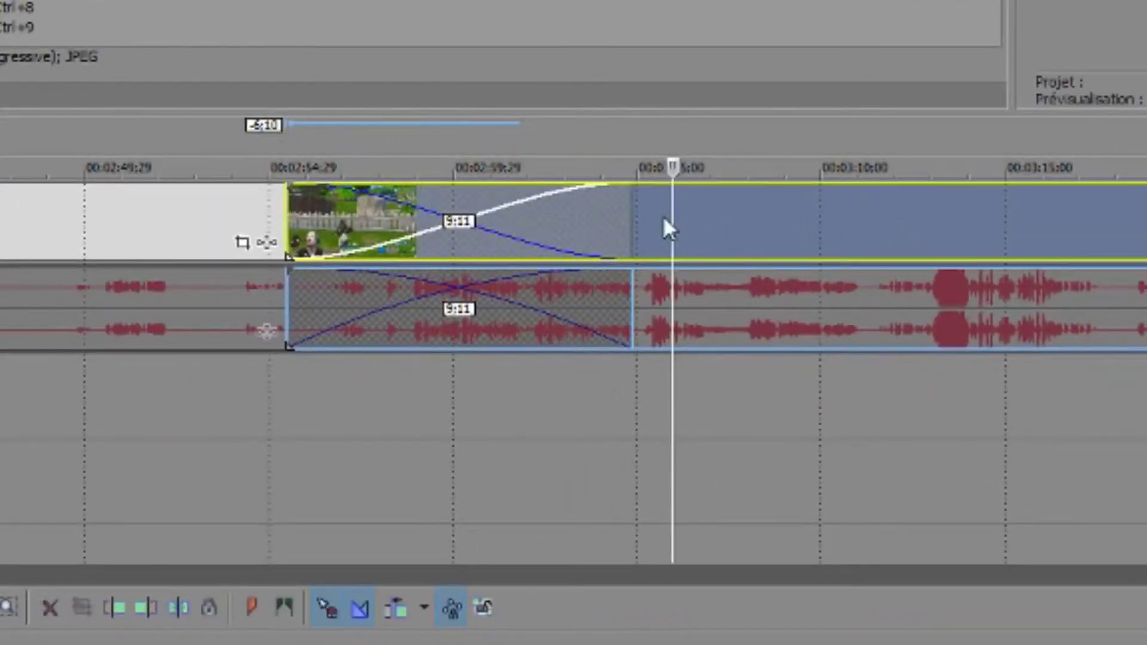
pyautogui.click(279, 420)
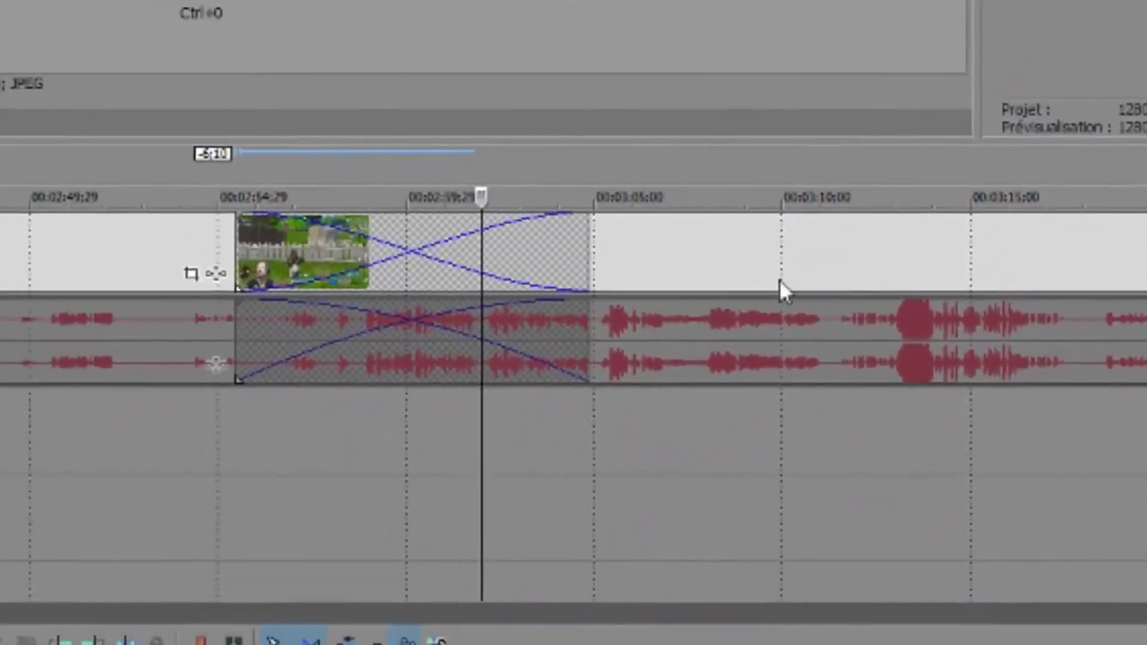
pyautogui.moveTo(573, 381); pyautogui.dragTo(860, 374)
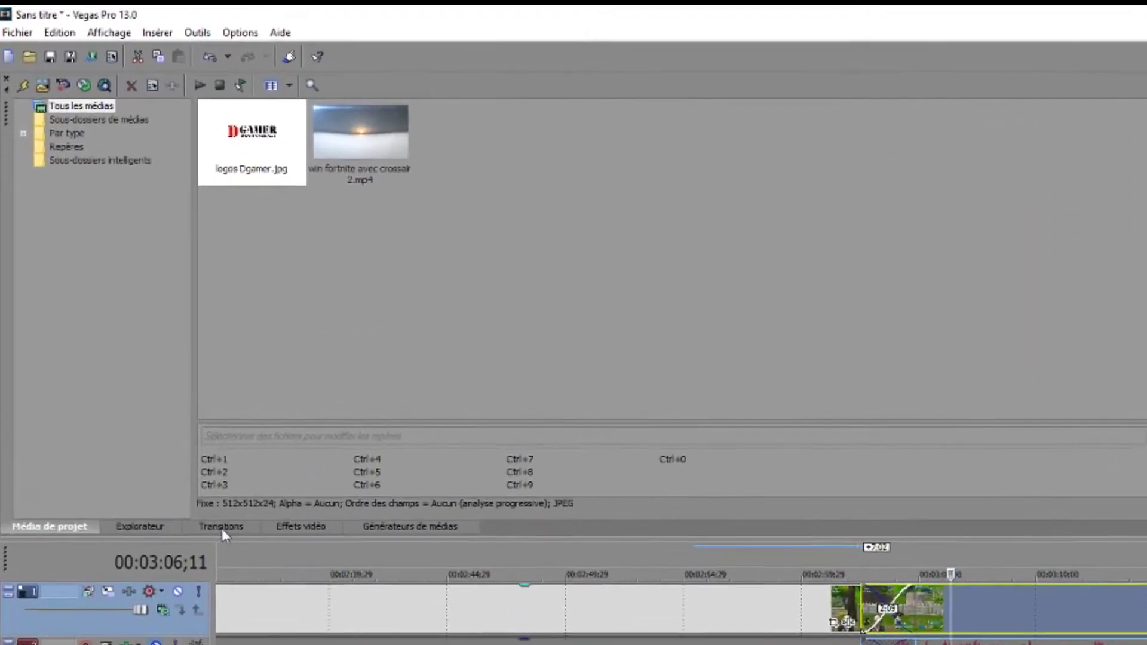
# - Browse the available transitions and preview the presets of Balayage circulaire, Éclair and Fondu enchaîné
pyautogui.click(203, 471)
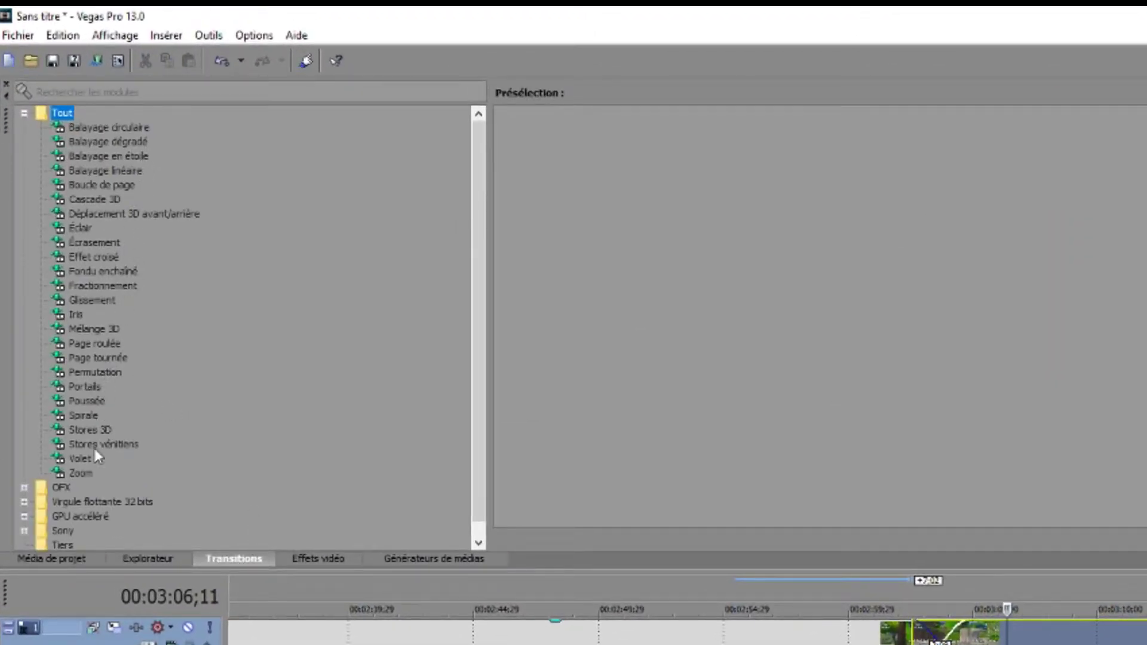
pyautogui.click(108, 128)
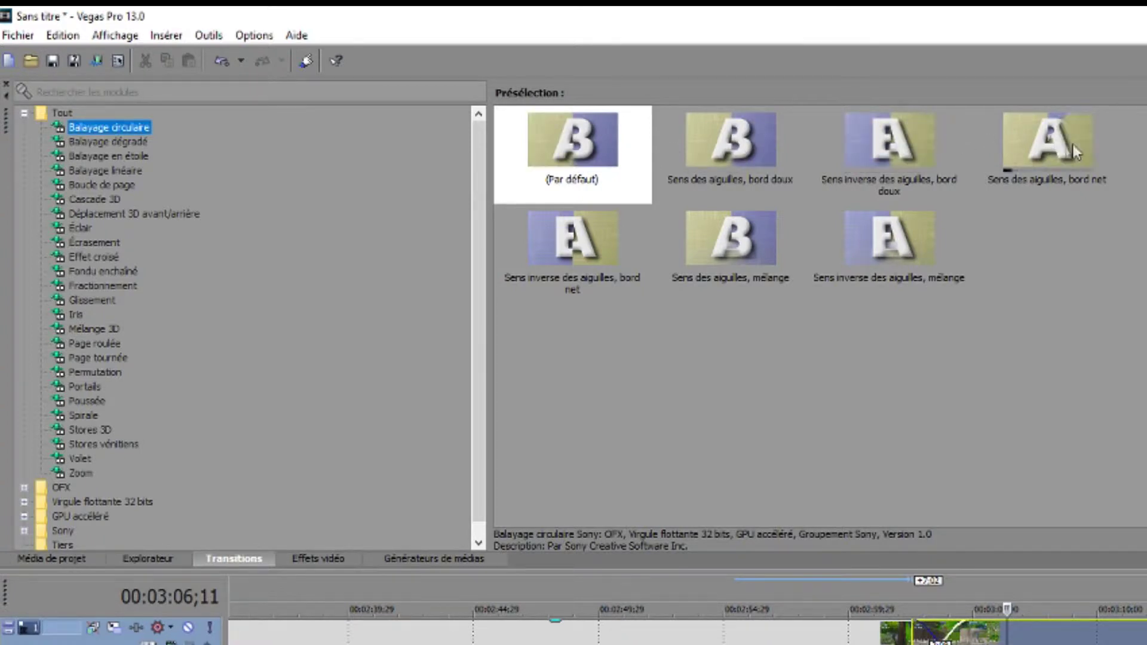
pyautogui.click(89, 173)
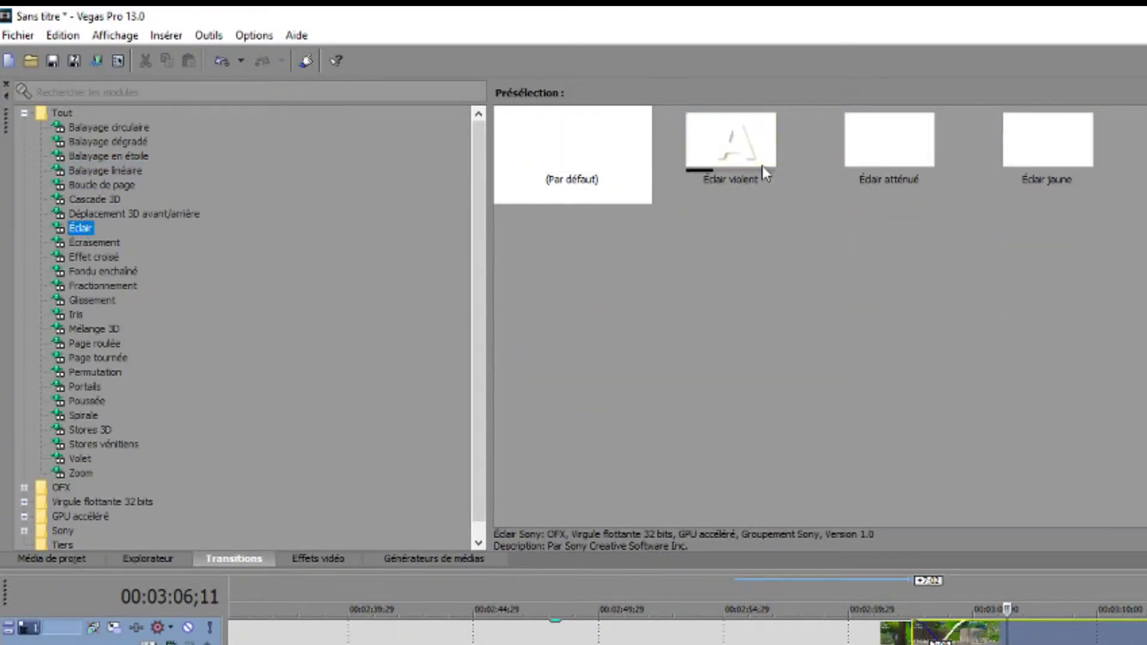
pyautogui.click(110, 271)
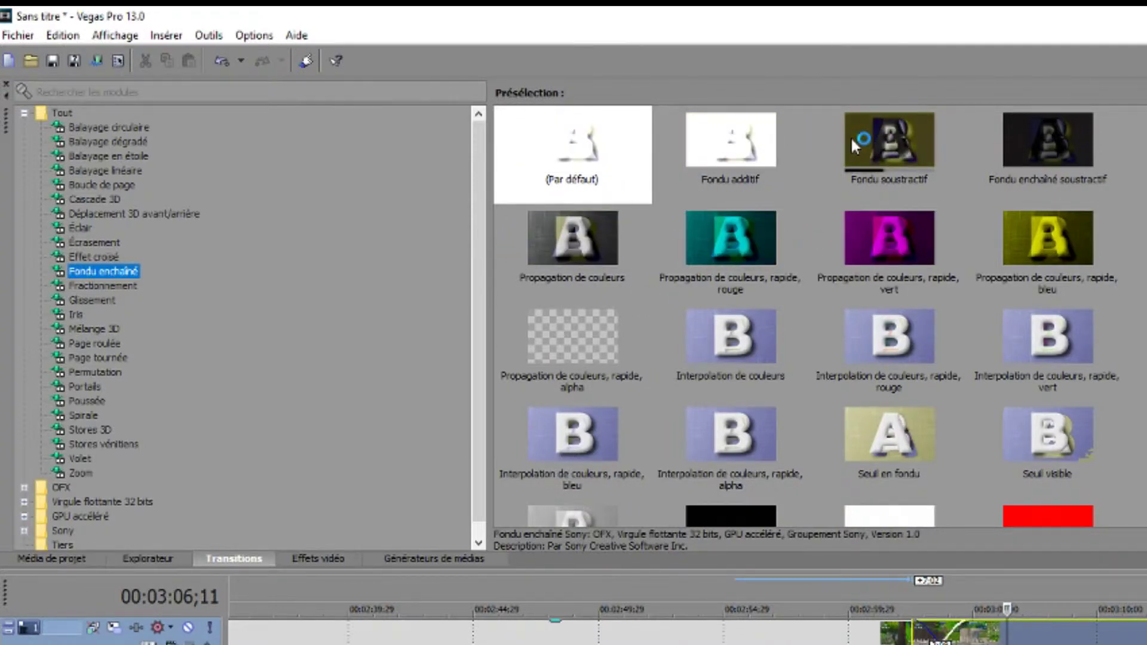
# - Apply the Iris transition preset "Rectangle, entrant, centre" to the crossfade between the two gameplay clips
pyautogui.click(78, 316)
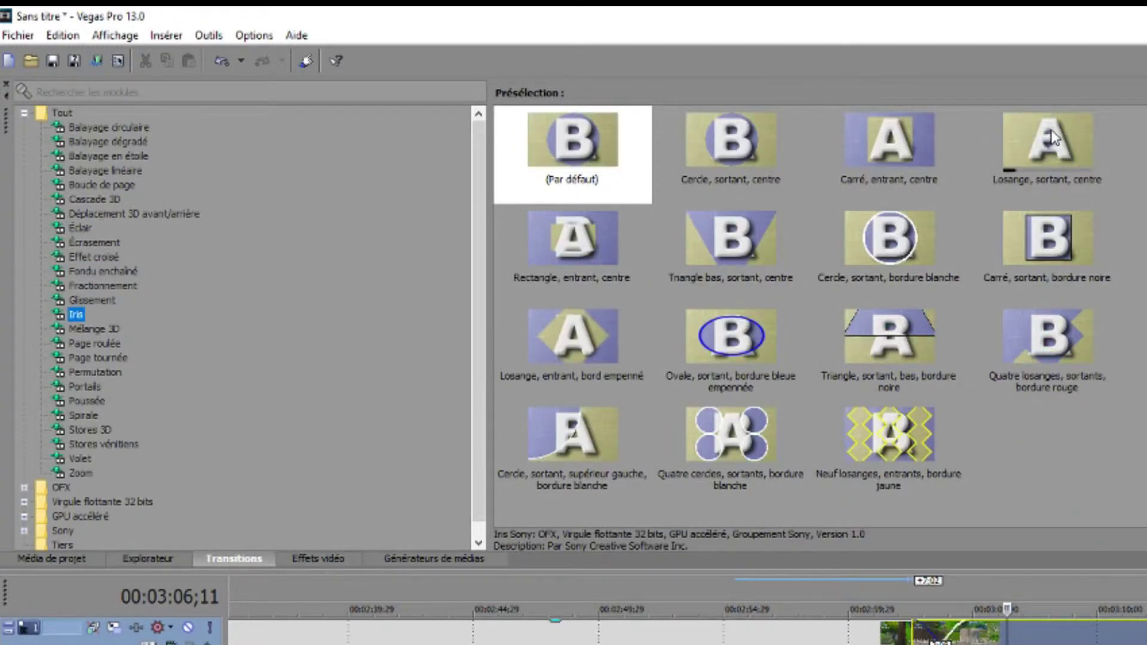
pyautogui.click(566, 235)
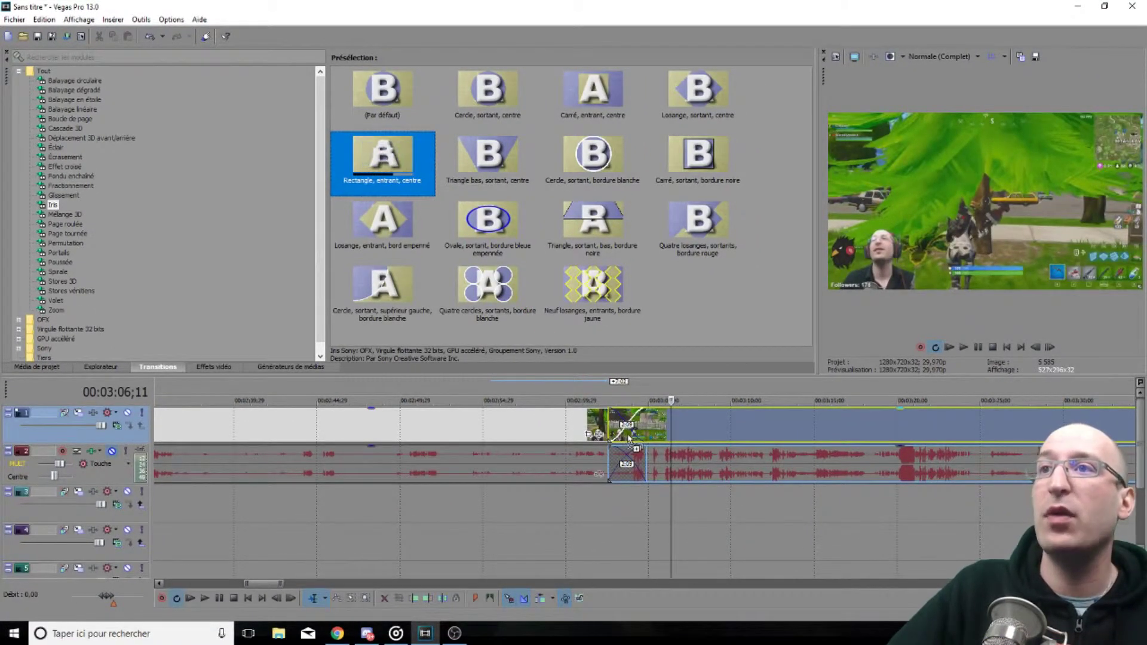
pyautogui.moveTo(630, 438); pyautogui.dragTo(630, 438)
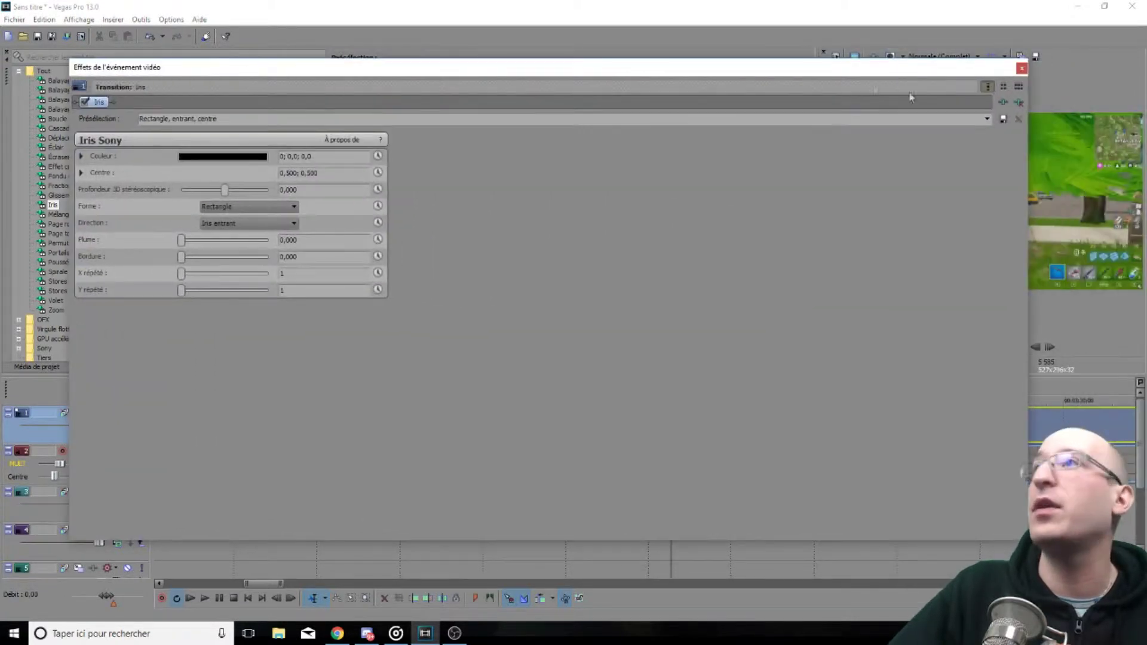
# - Shrink the Iris transition's settings window, look at its colour options, and close the window
pyautogui.moveTo(1032, 174); pyautogui.dragTo(418, 170)
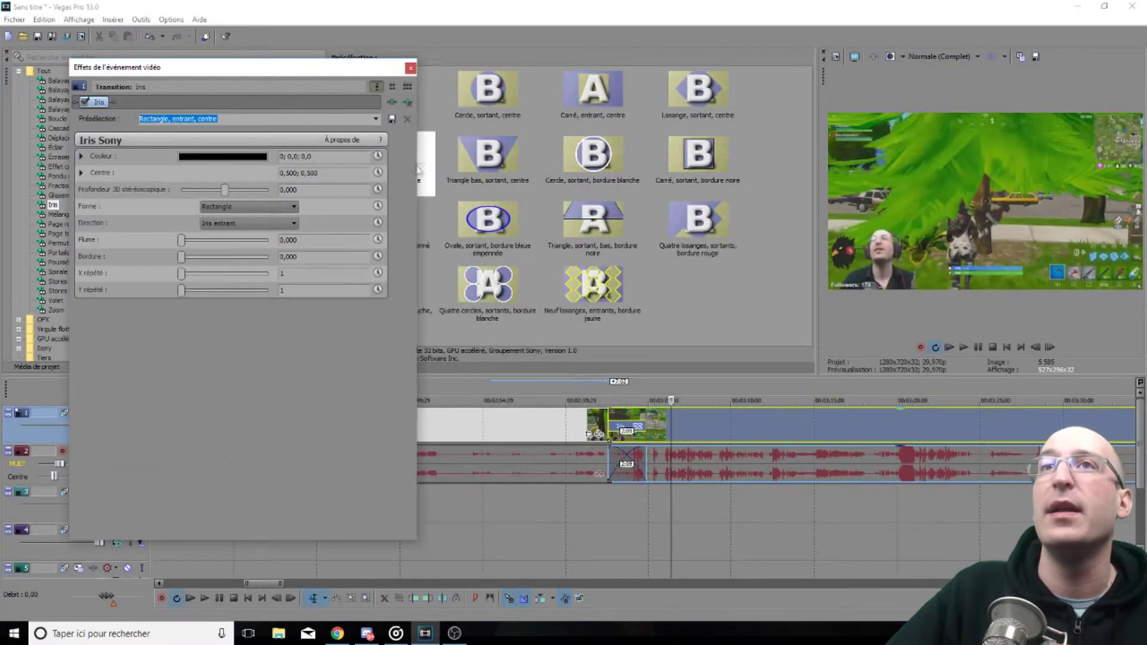
pyautogui.moveTo(200, 542); pyautogui.dragTo(221, 325)
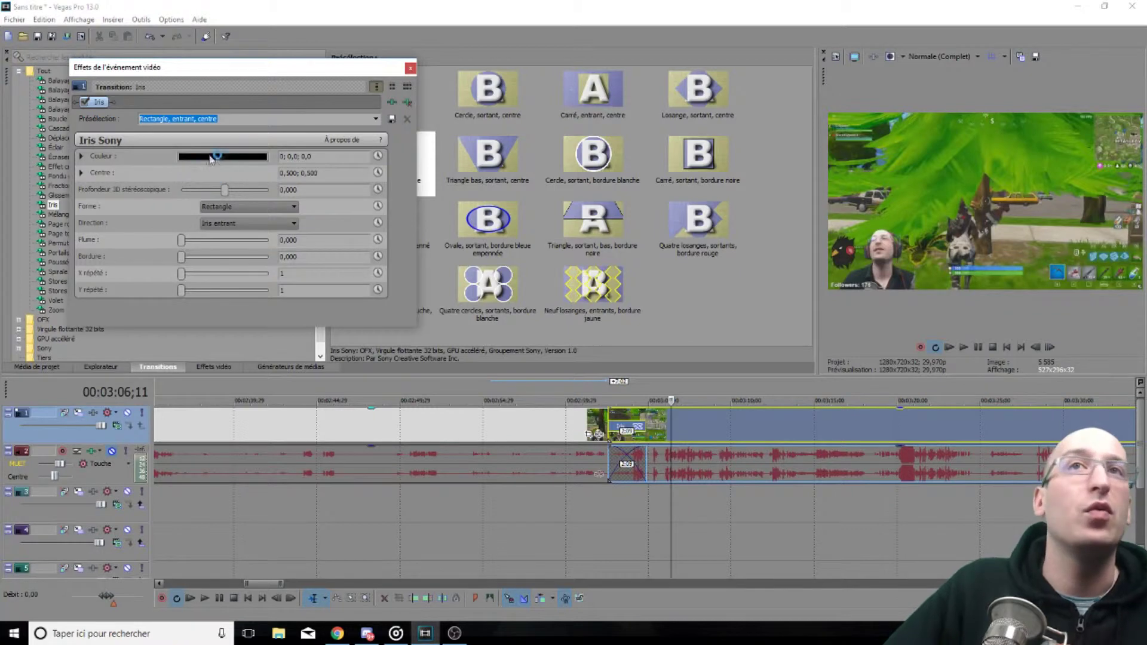
pyautogui.click(248, 157)
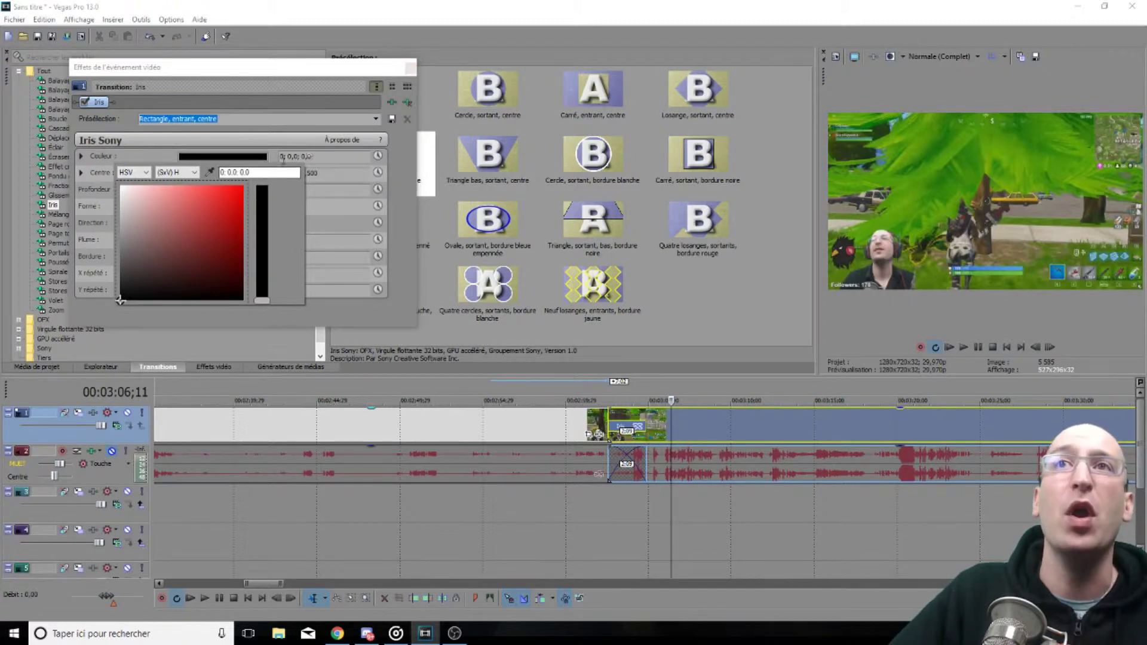
pyautogui.click(410, 69)
pyautogui.click(409, 68)
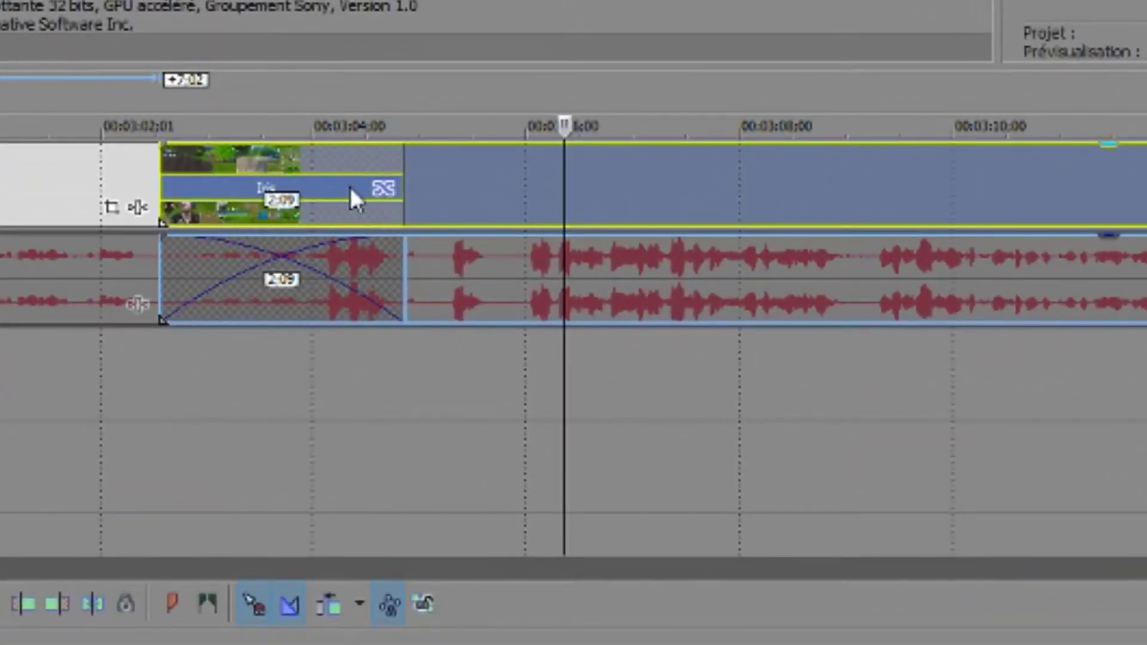
# - Play the Iris transition from just before the crossfade, shorten the overlap to 1:11 by moving the second clip, and replay it
pyautogui.click(148, 385)
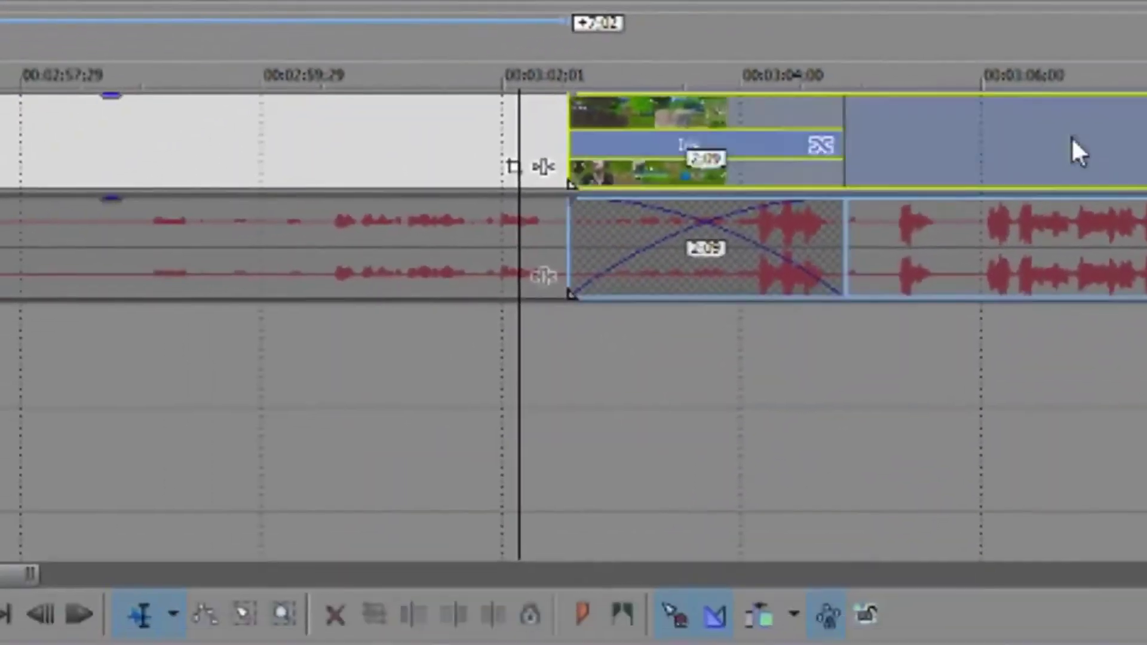
pyautogui.moveTo(1070, 136); pyautogui.dragTo(609, 158)
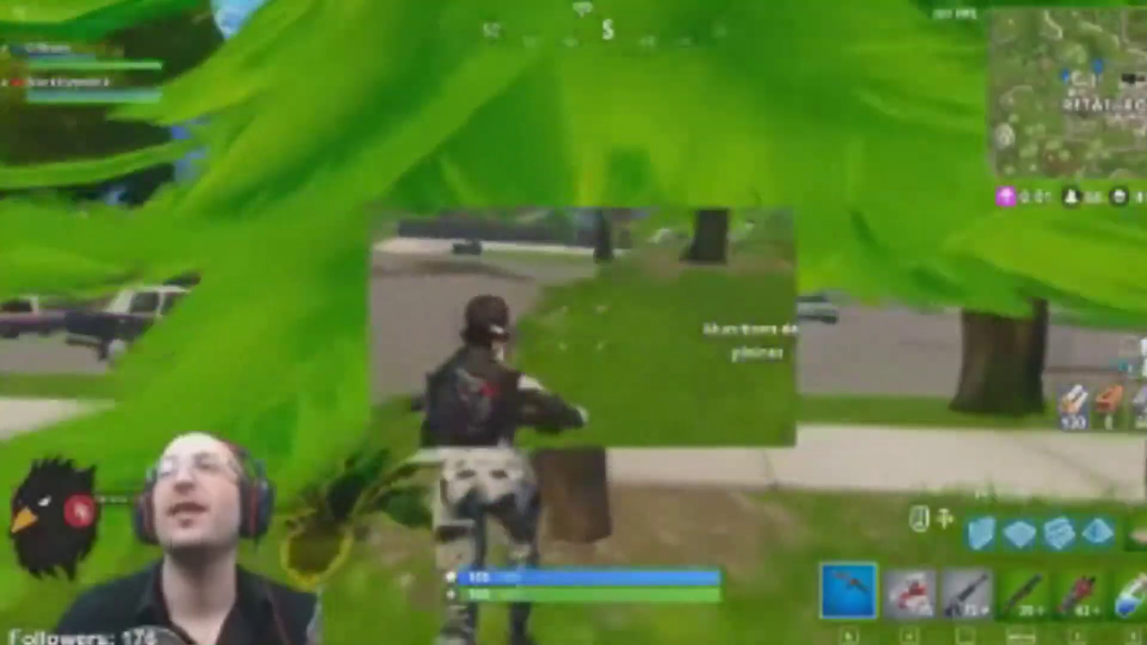
pyautogui.moveTo(59, 253); pyautogui.dragTo(622, 288)
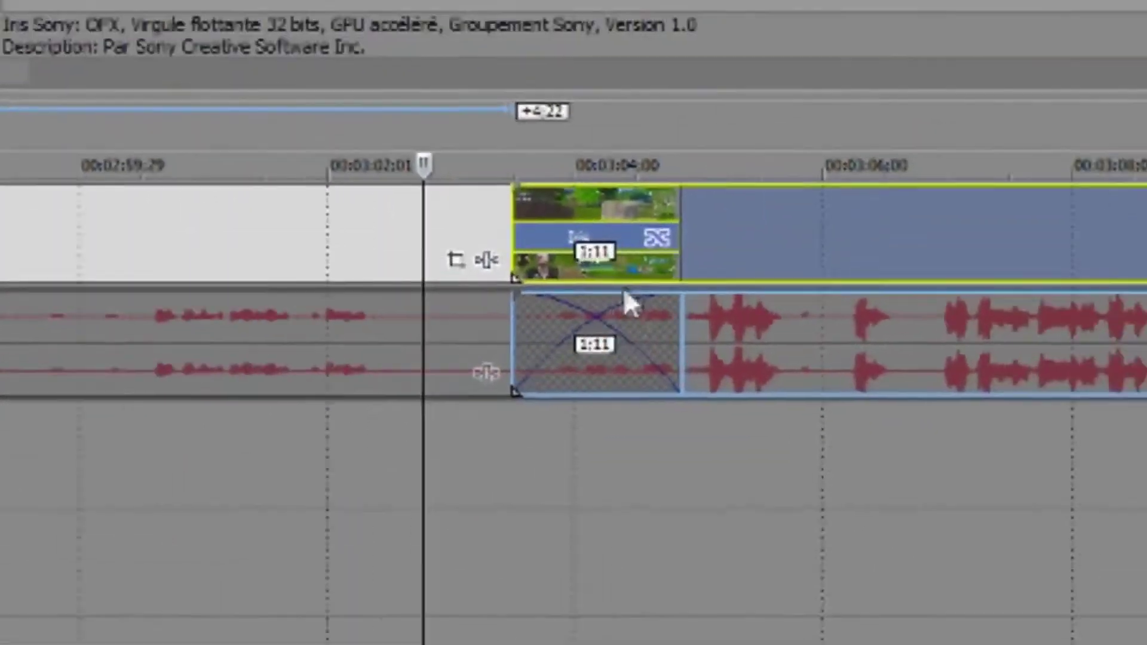
pyautogui.press('space')
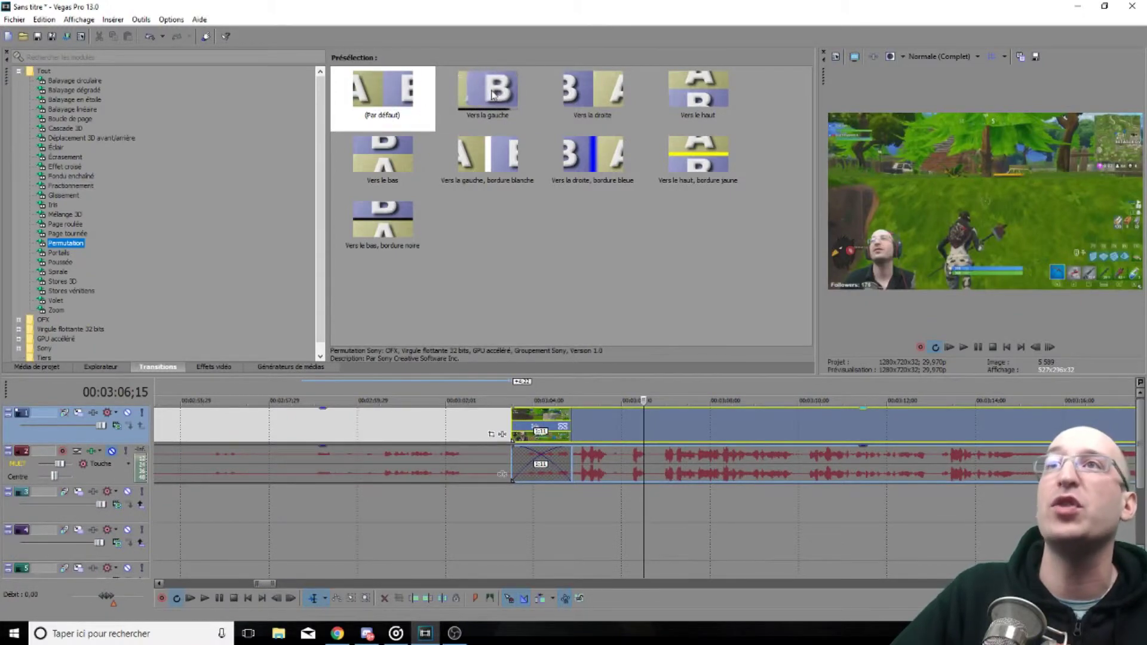
# - Replace the Iris transition with the Permutation preset "Vers la gauche", look at its direction and border options, and close the settings
pyautogui.moveTo(492, 95); pyautogui.dragTo(498, 141)
pyautogui.moveTo(535, 428); pyautogui.dragTo(537, 430)
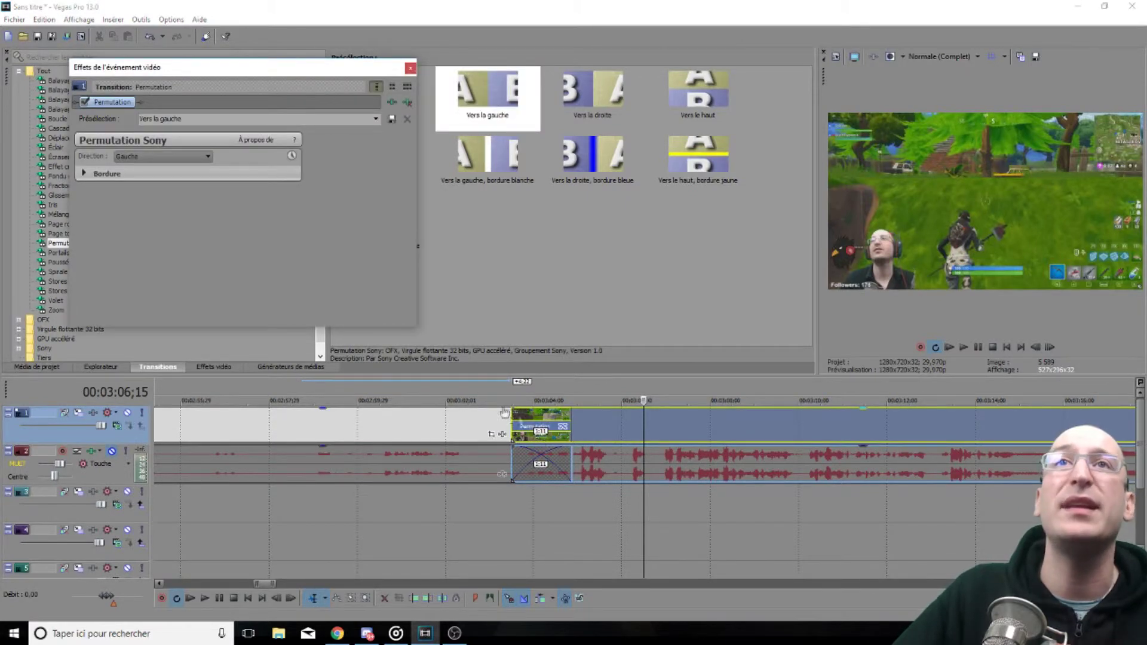
pyautogui.click(185, 156)
pyautogui.click(87, 172)
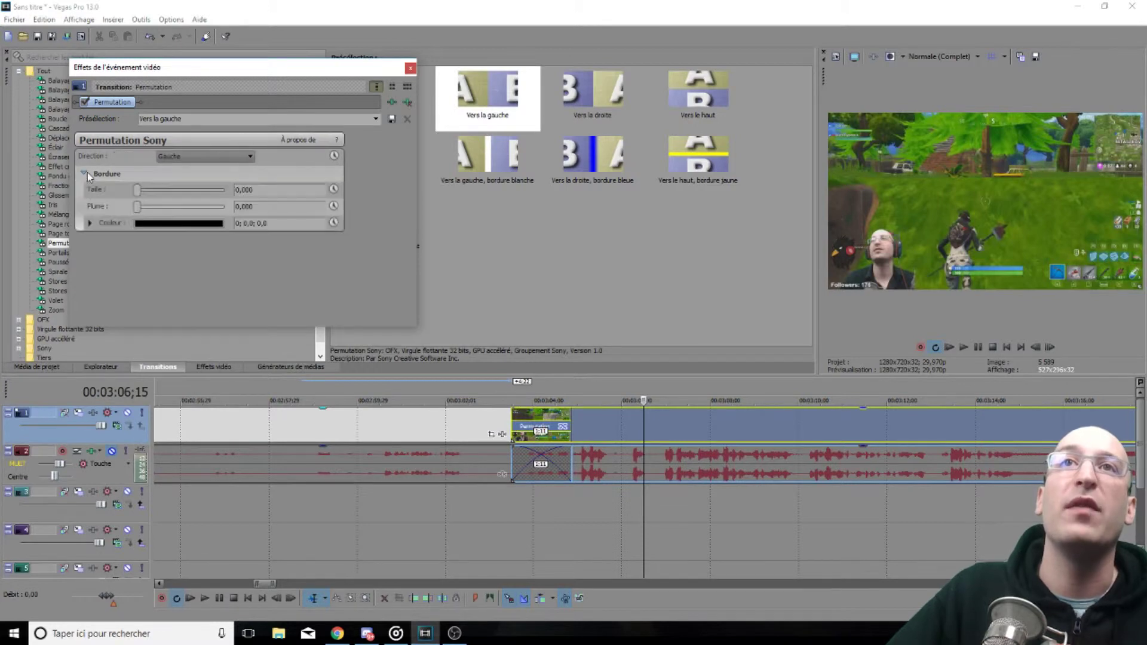
pyautogui.click(414, 69)
# - Play the timeline from just before the crossfade to preview the Permutation transition
pyautogui.click(506, 507)
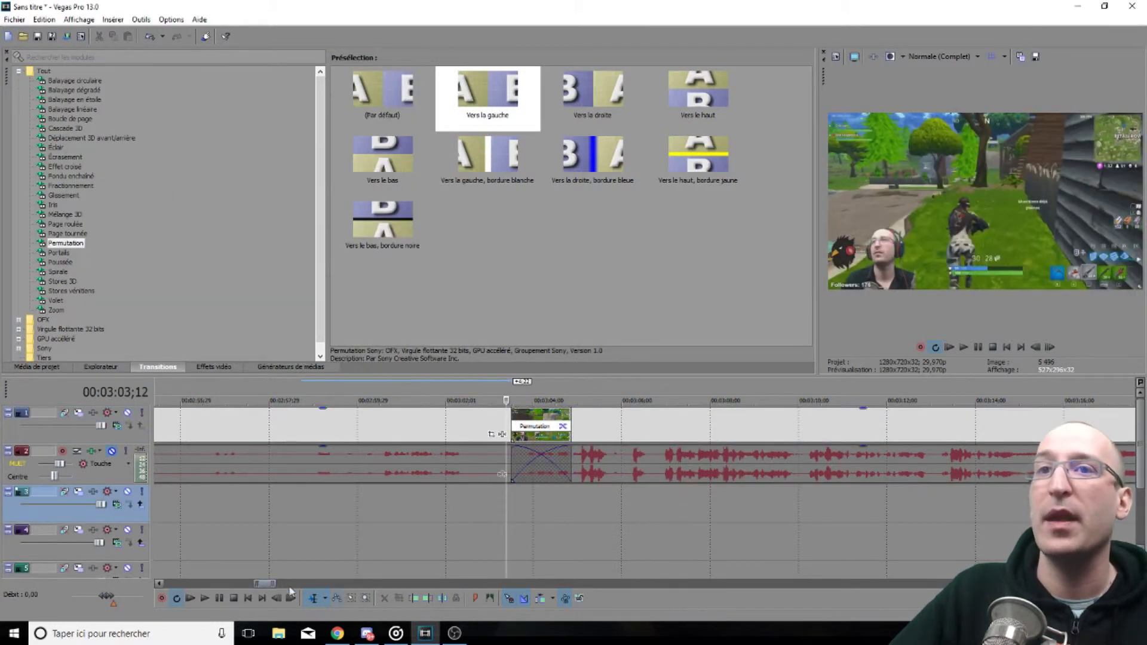
pyautogui.click(204, 600)
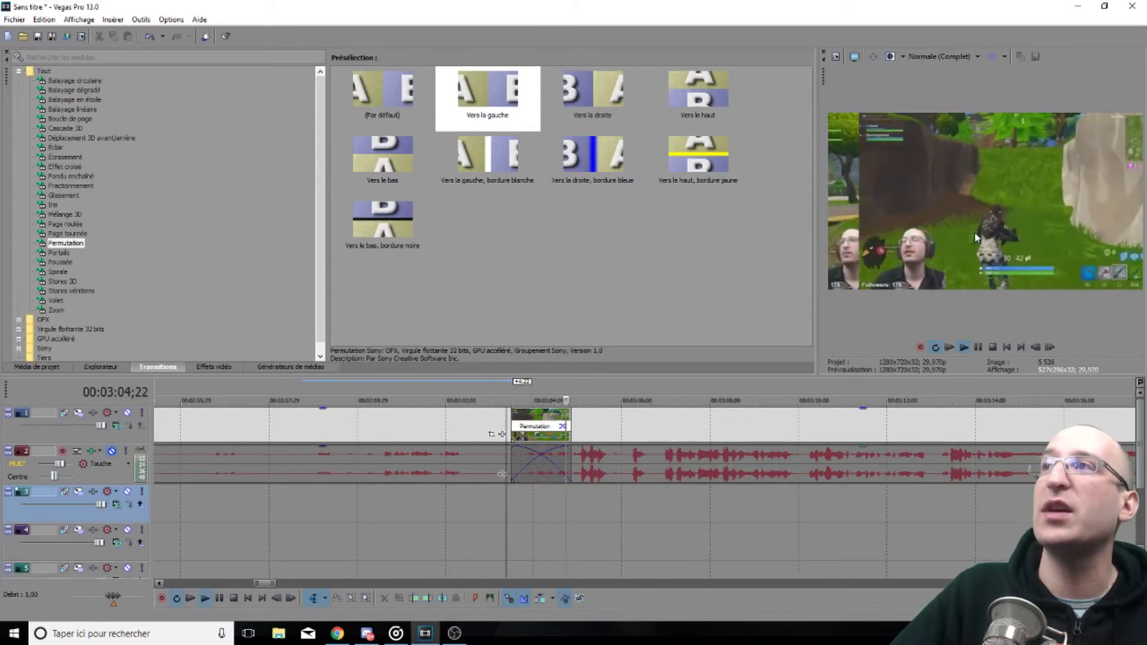
pyautogui.scroll(-3, 591, 470)
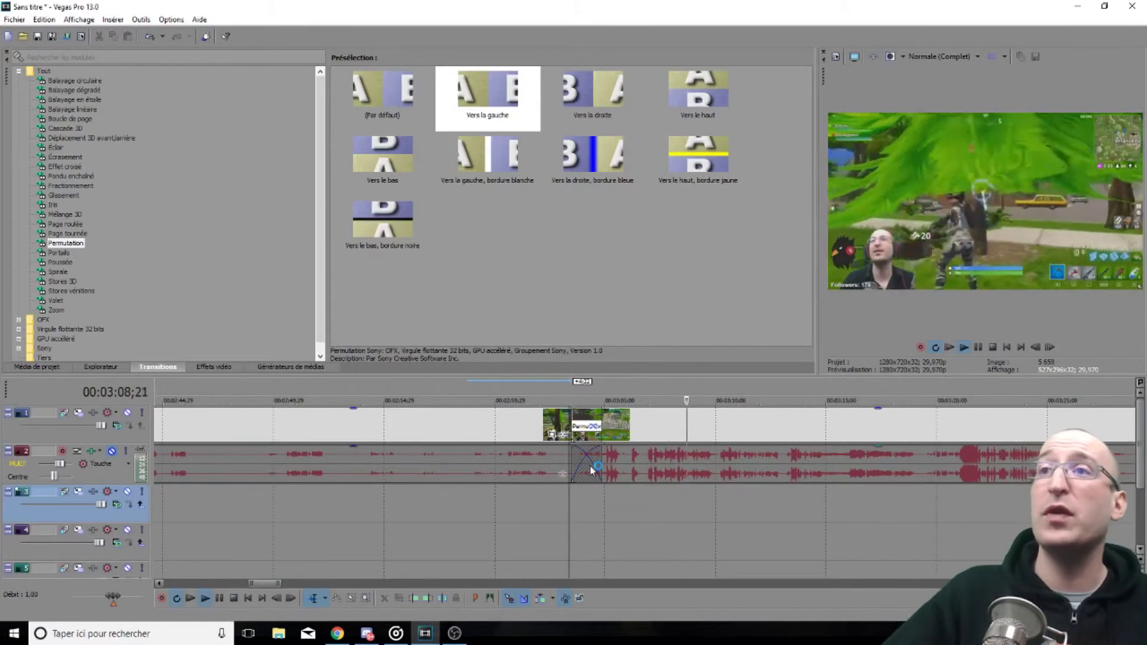
pyautogui.scroll(-1, 680, 458)
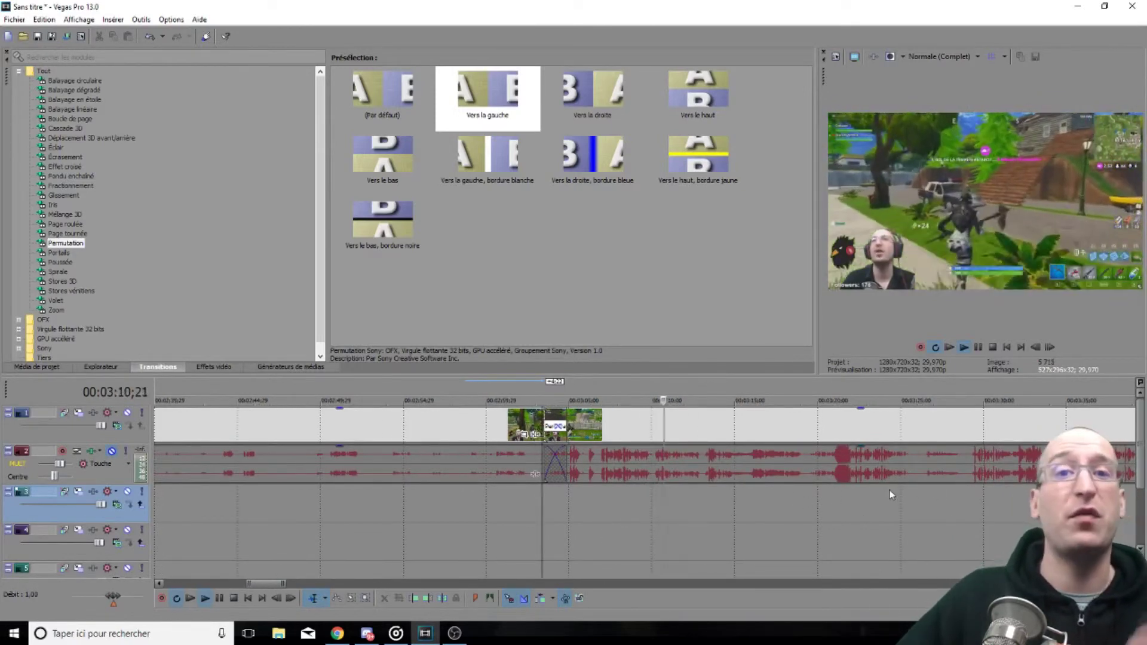